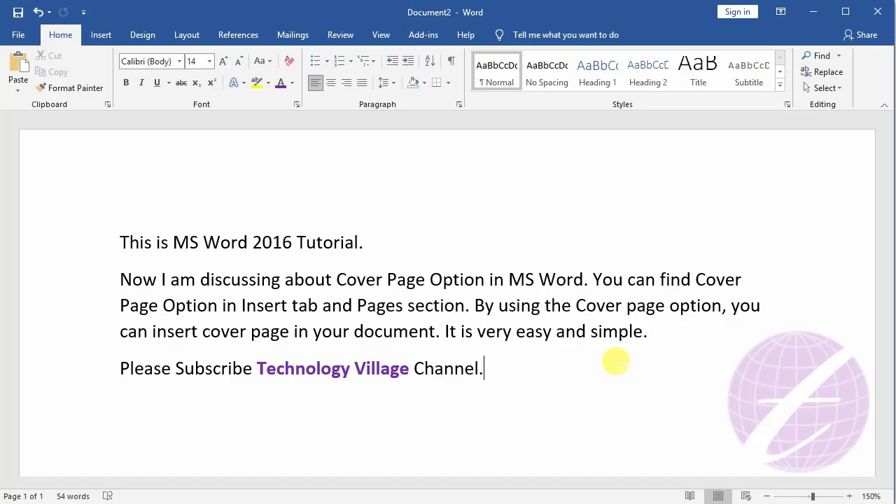
Open the Insert tab's Cover Page gallery and browse the built-in designs
left_click(110, 36)
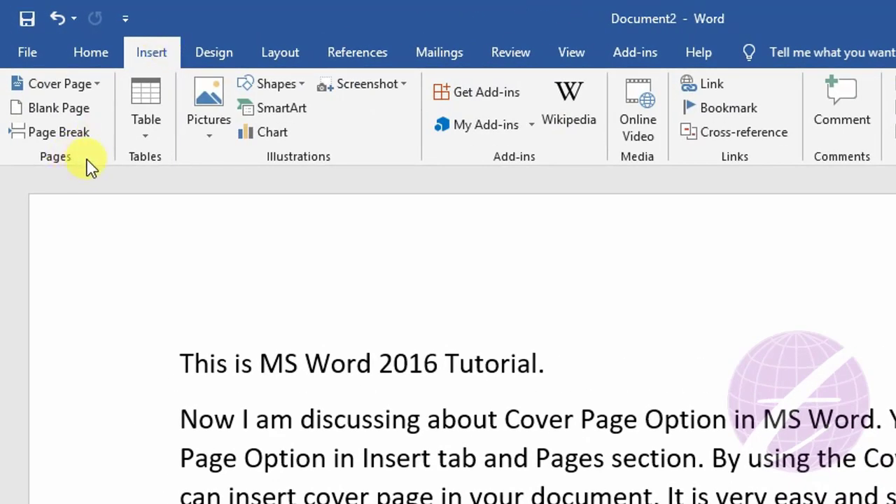
left_click(102, 90)
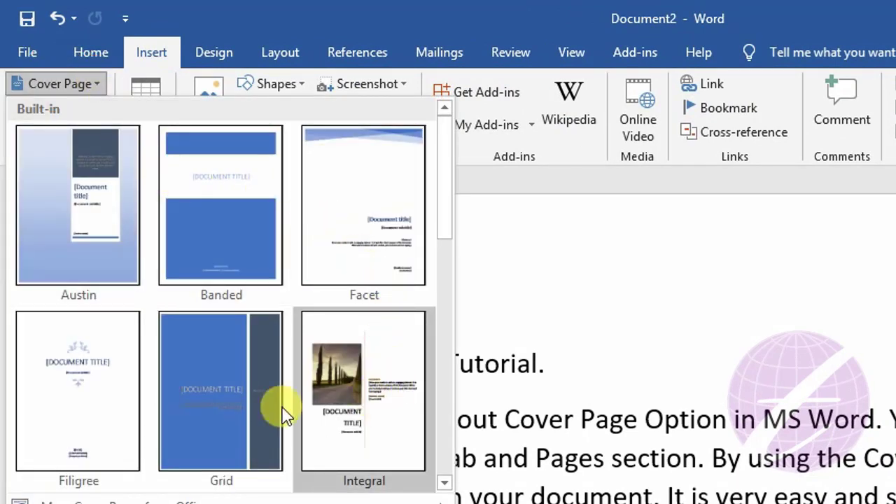
scroll(287, 371, "down", 8)
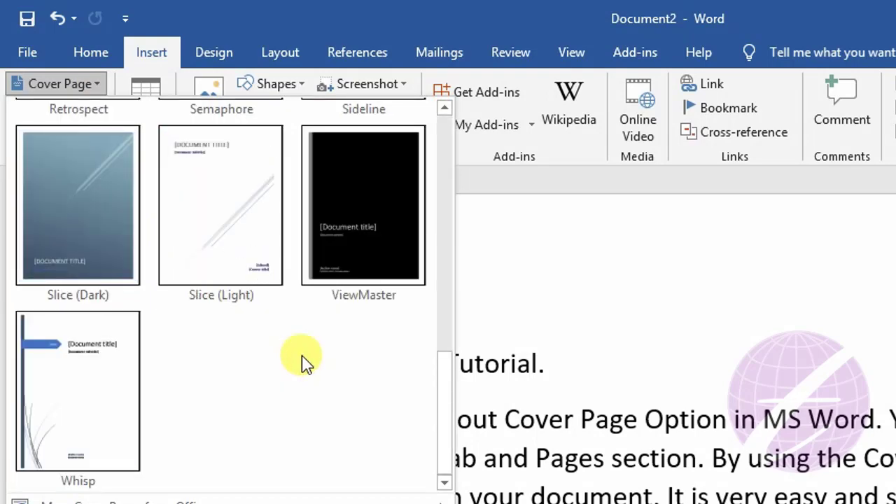
scroll(308, 366, "up", 8)
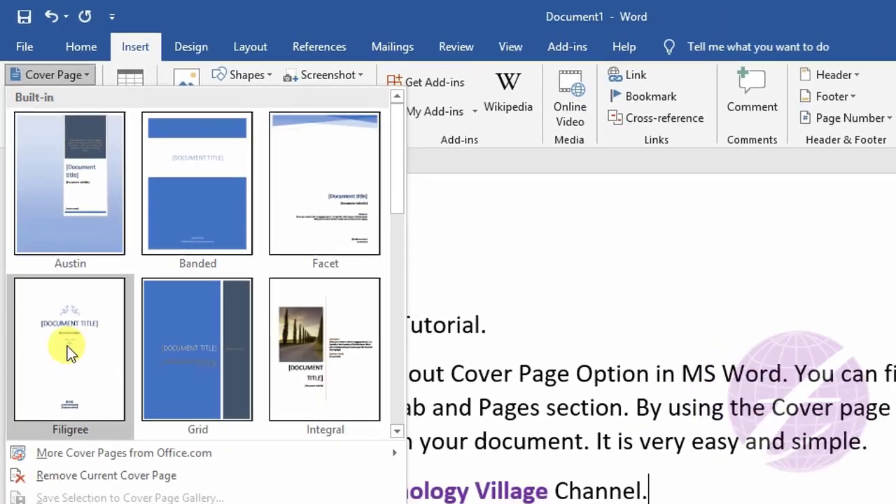
Insert the Filigree cover page before the existing text
left_click(67, 346)
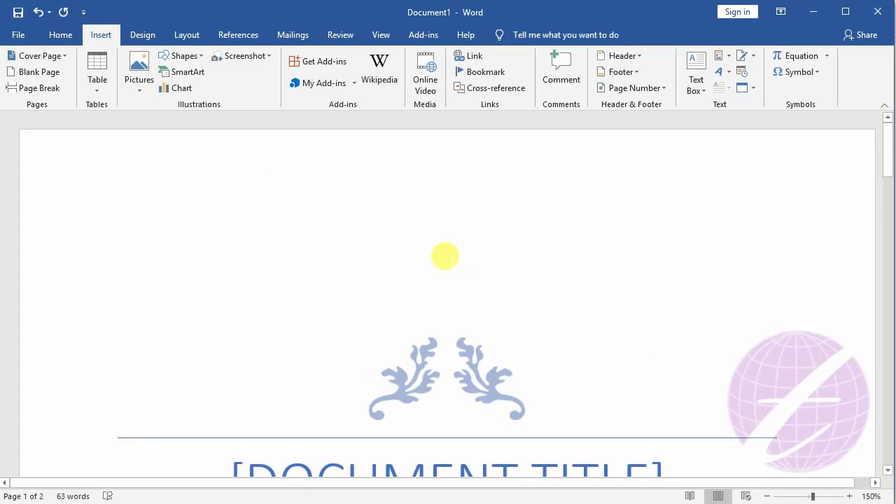
scroll(448, 255, "down", 3)
scroll(445, 289, "down", 5)
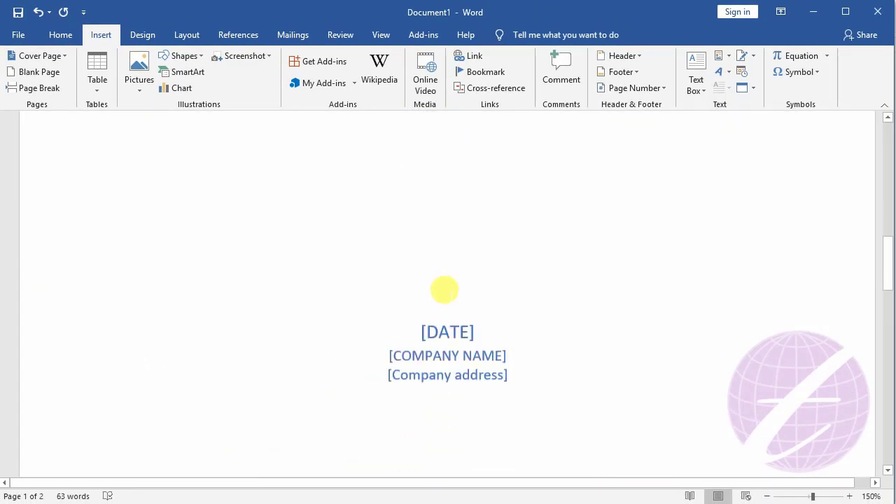
scroll(448, 289, "down", 3)
scroll(452, 256, "up", 10)
scroll(452, 252, "up", 6)
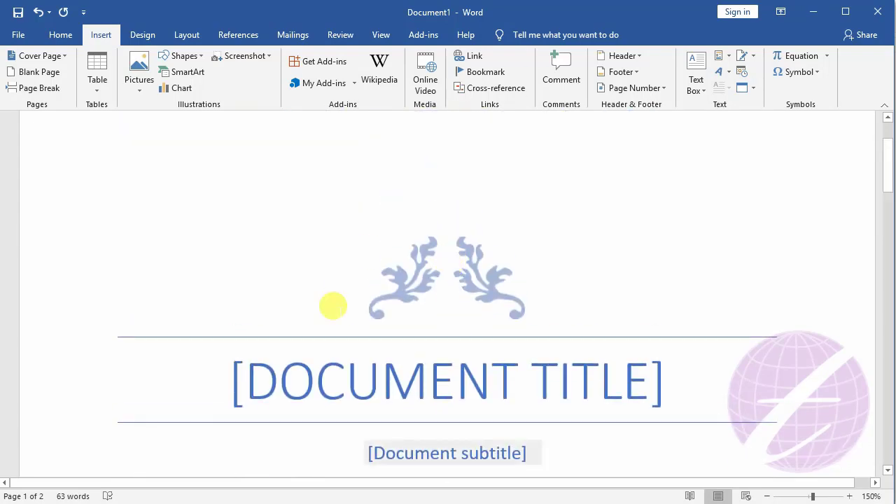
scroll(493, 332, "down", 1)
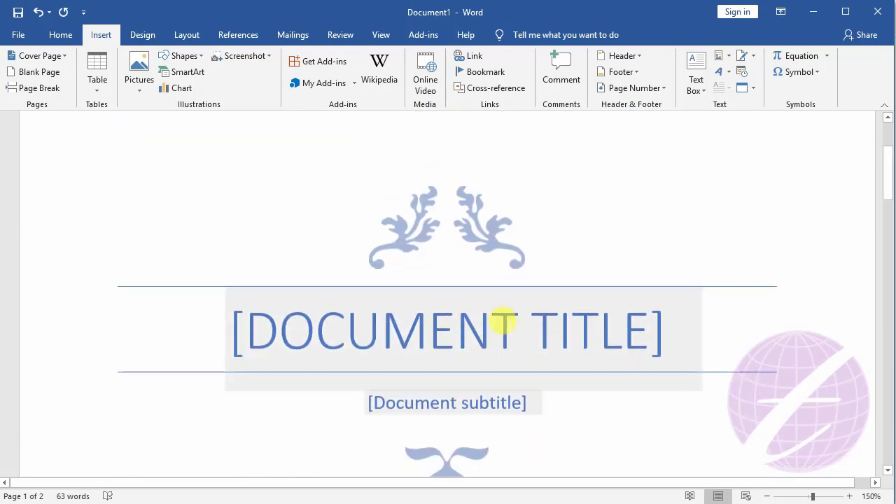
Title the cover 'MS WORD TUTORIAL' with the subtitle '2016 version'
left_click(286, 321)
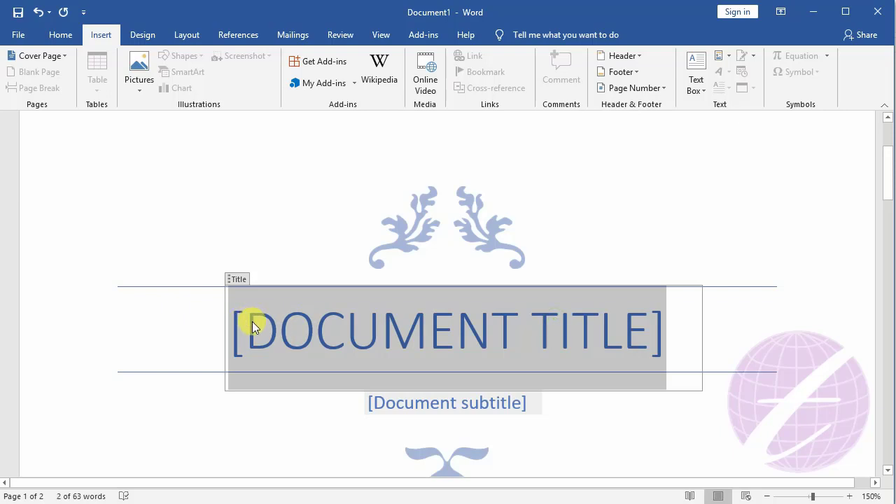
type("MS")
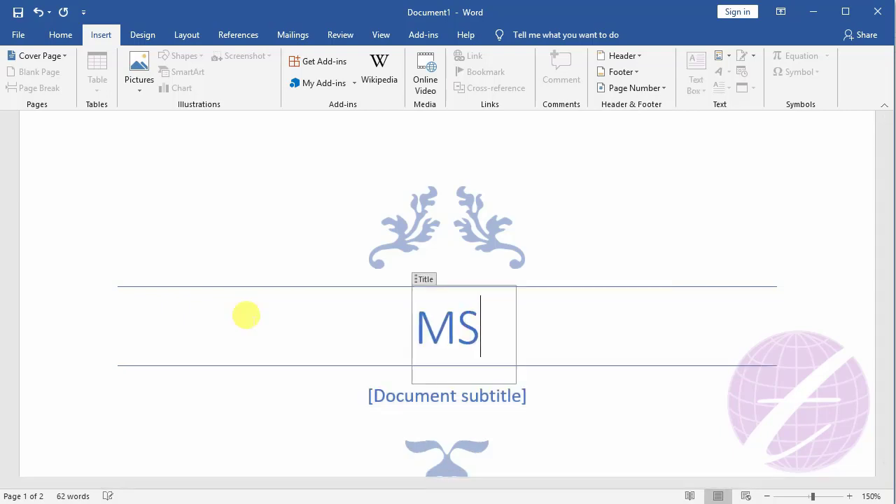
type(" WORD TUTOR")
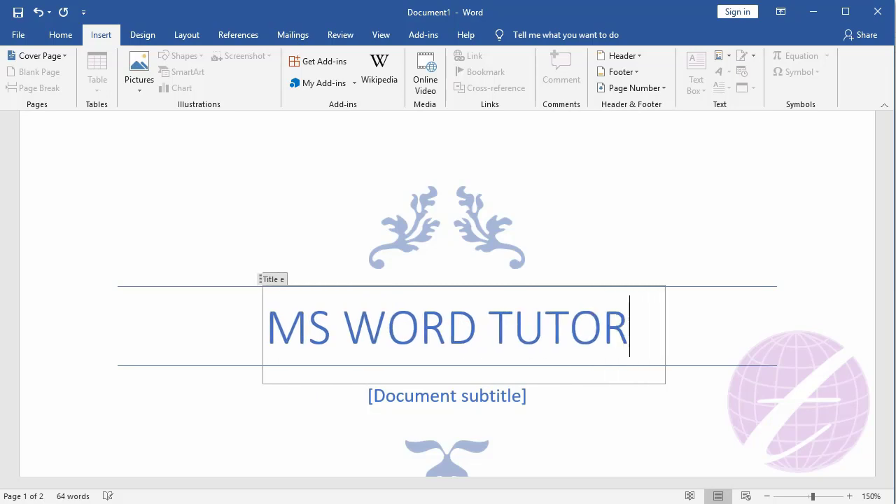
type("IAL")
left_click(513, 395)
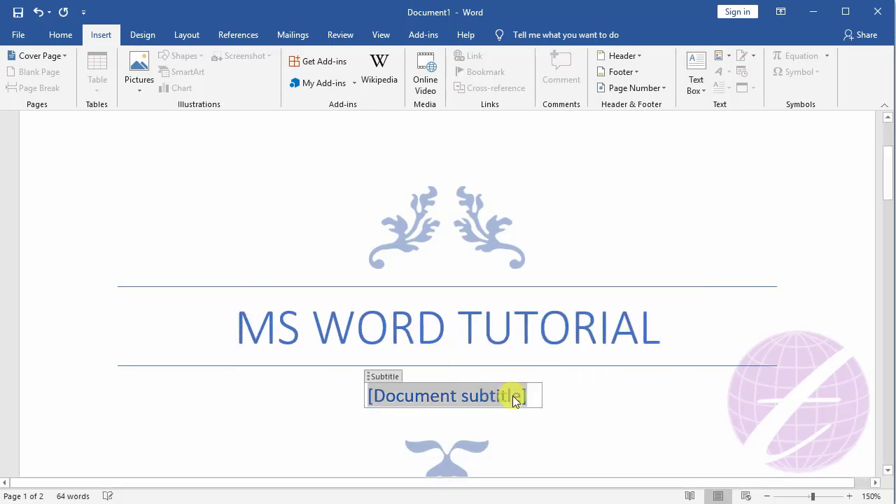
type("2")
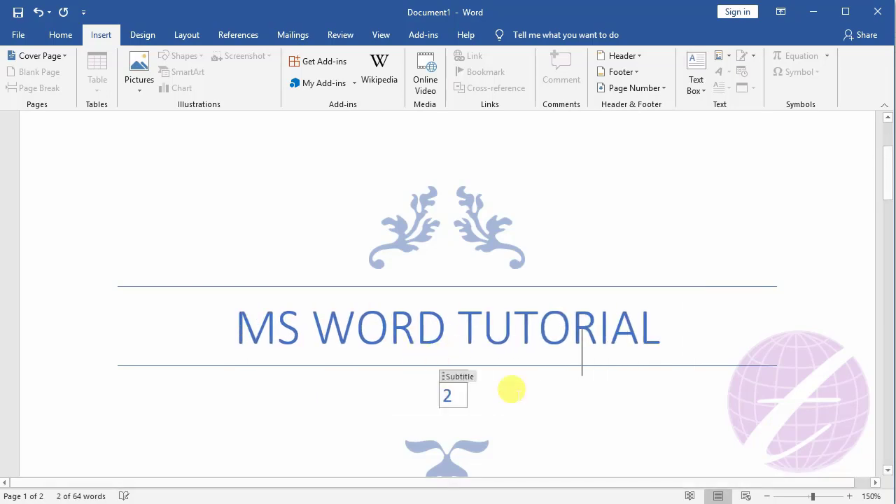
type("016 version")
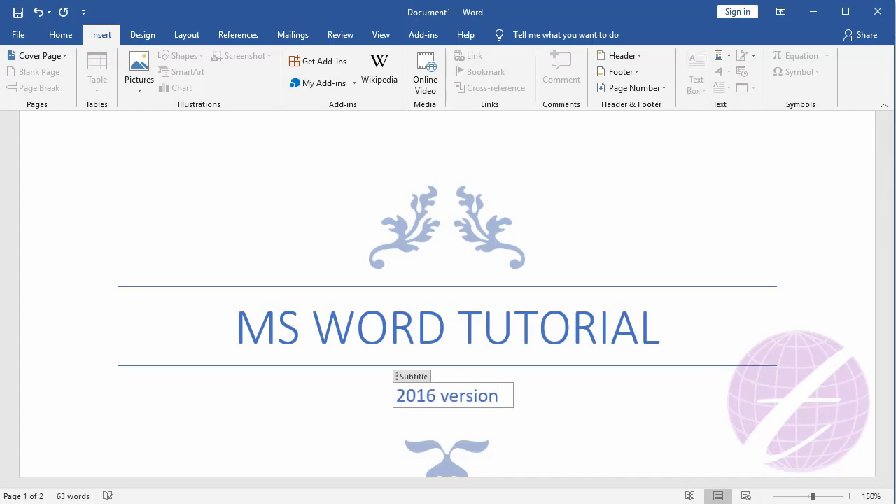
scroll(550, 366, "down", 3)
scroll(551, 366, "down", 5)
scroll(550, 366, "down", 2)
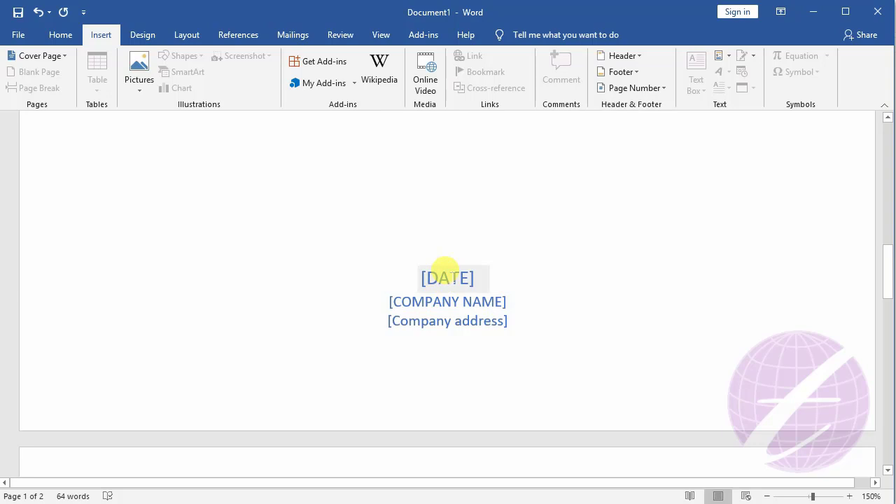
Set the cover page date to January 3, 2021
left_click(446, 273)
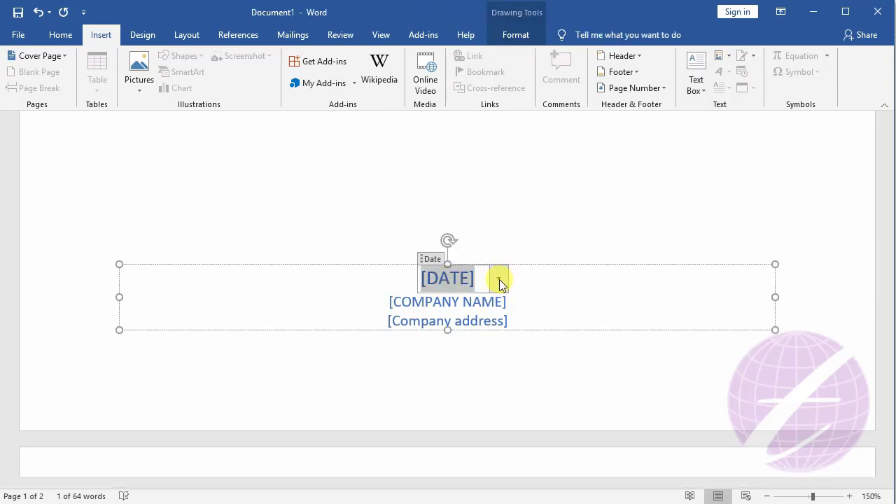
left_click(499, 281)
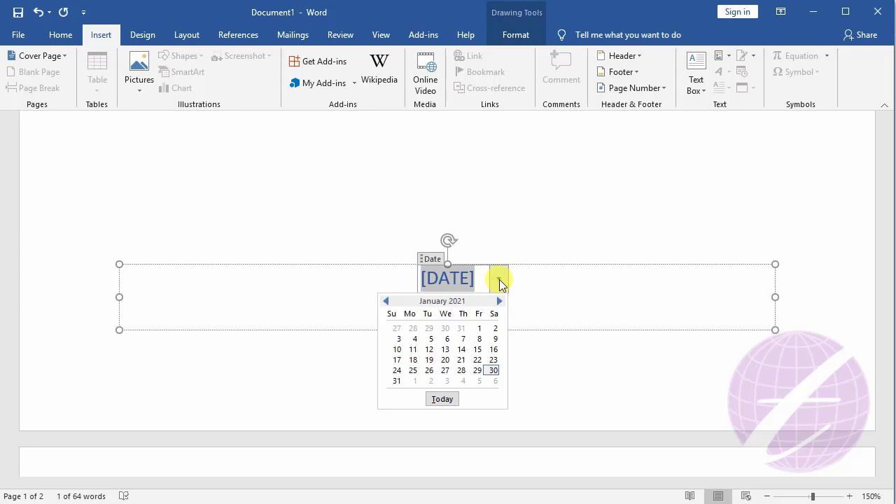
left_click(398, 339)
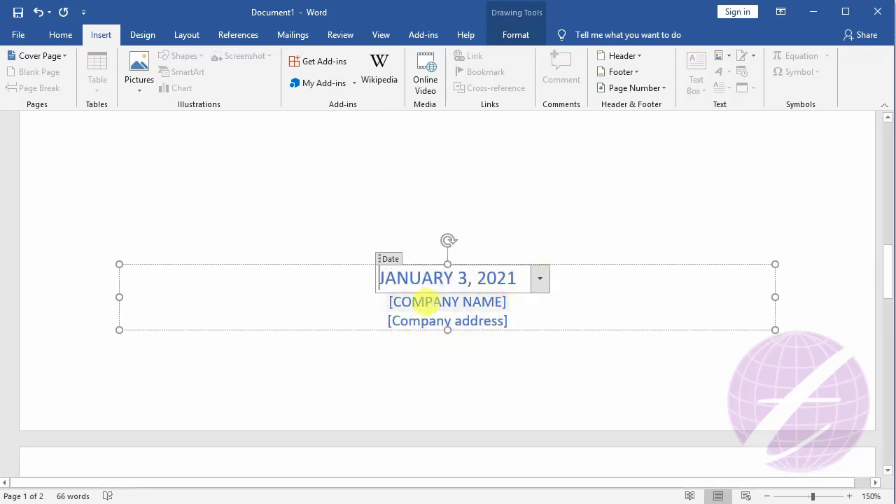
Fill in company name TECHNOLOGY VILLAGE and address Dhaka on the cover
left_click(442, 297)
type("TECHNO")
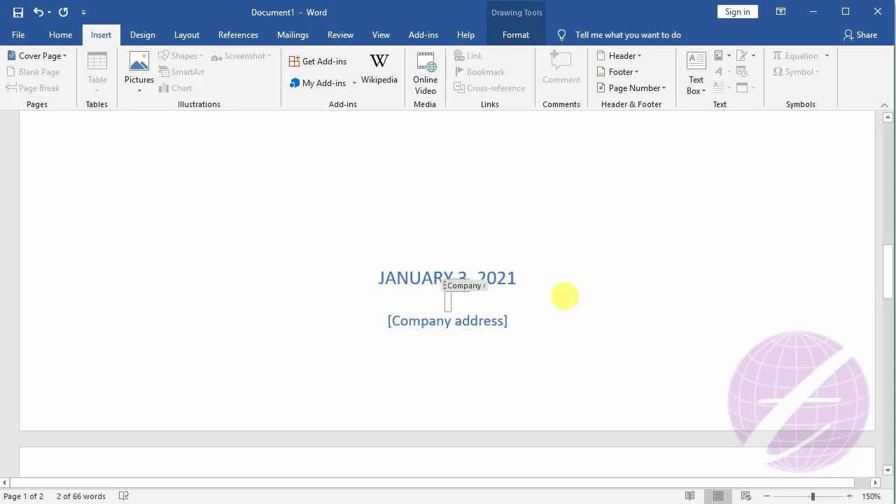
type("LO")
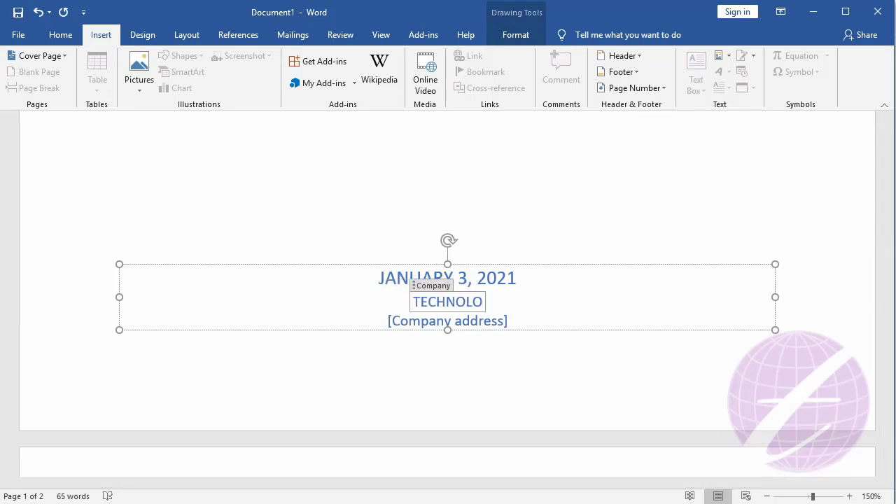
type("GY VILLAGE")
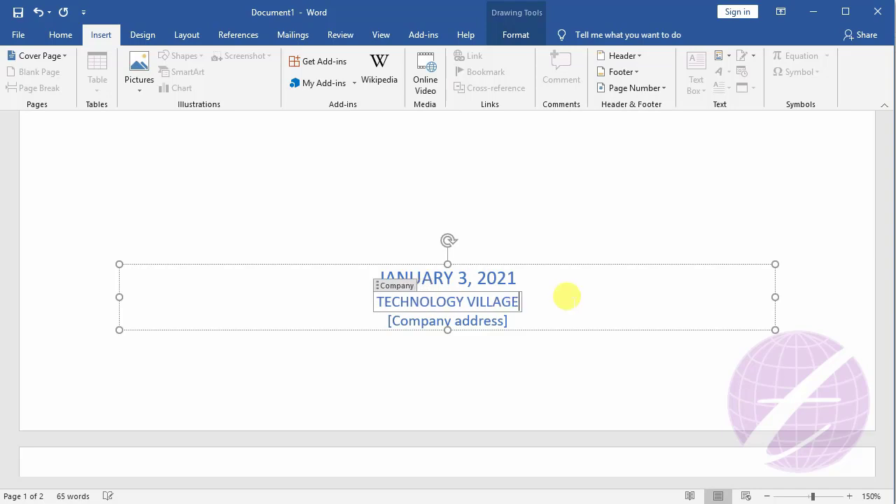
left_click(441, 320)
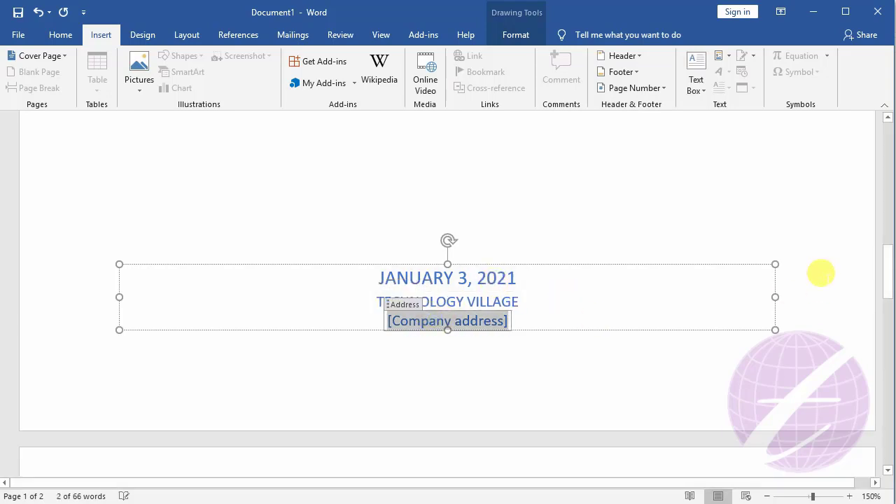
type("Dhaka")
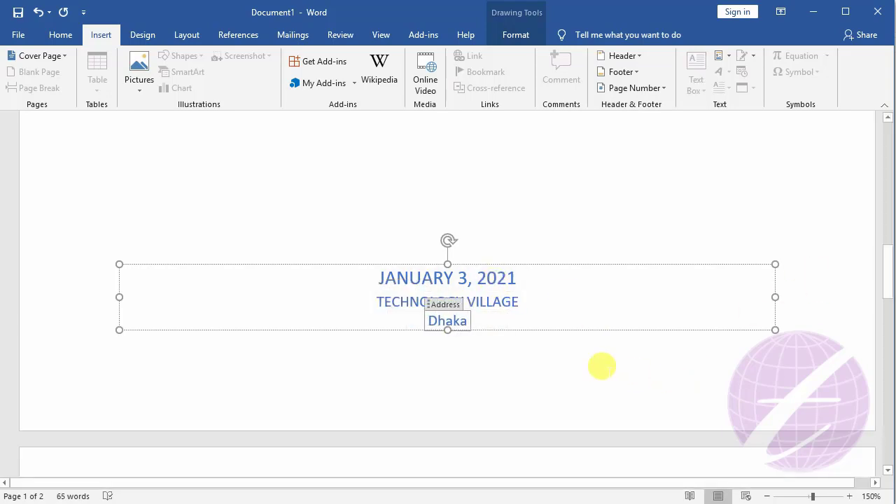
left_click(574, 362)
Review the completed Filigree cover, then reopen the Cover Page gallery
scroll(383, 280, "up", 10)
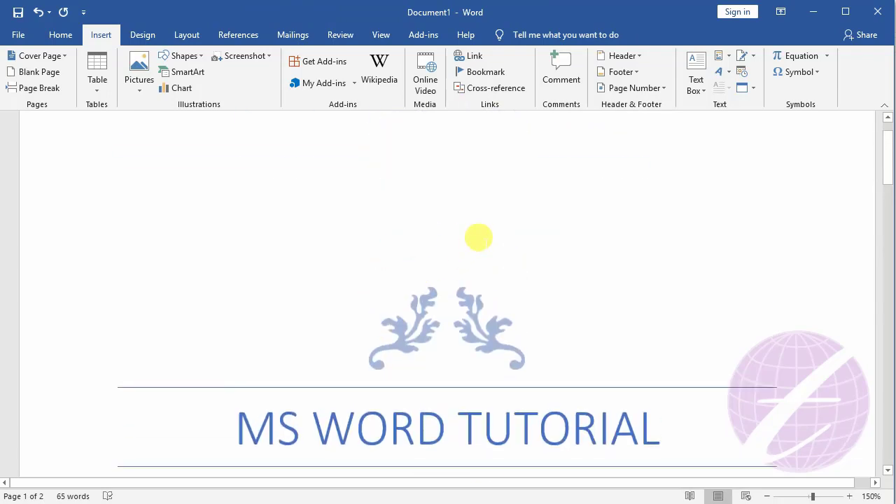
scroll(483, 238, "down", 3)
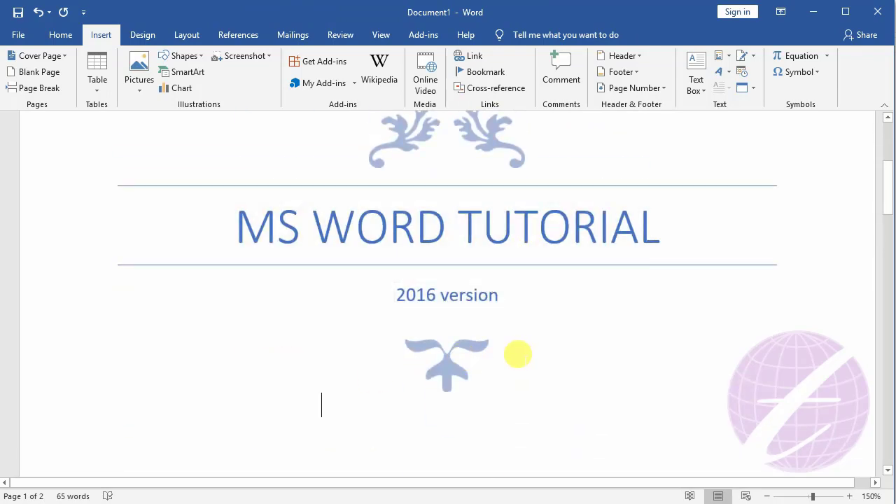
scroll(515, 354, "up", 3)
scroll(512, 354, "up", 3)
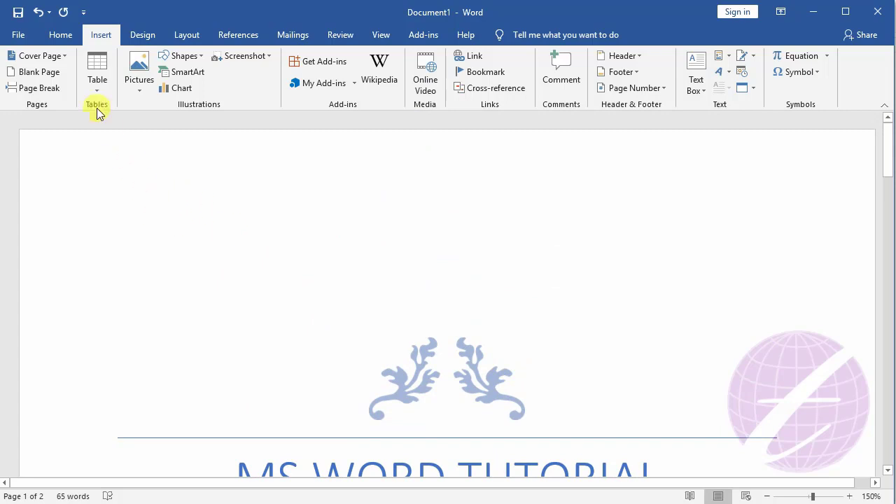
left_click(61, 59)
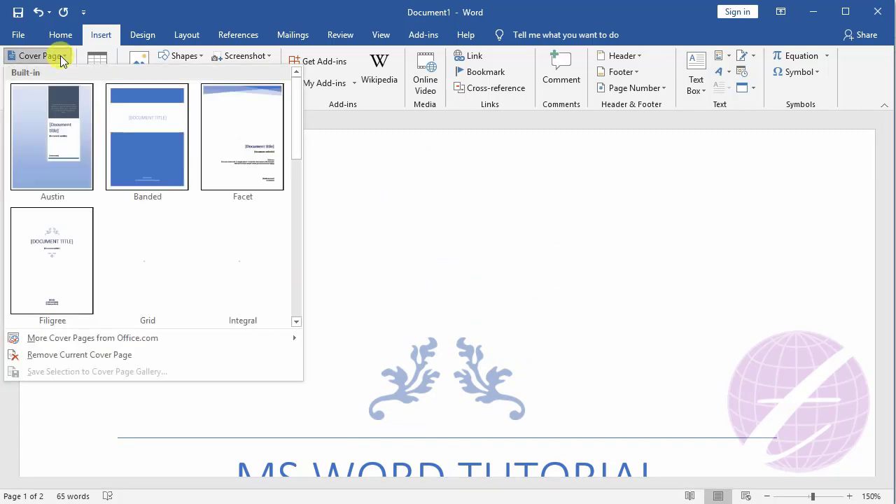
Replace the Filigree cover with the blue Banded design and look it over
left_click(147, 158)
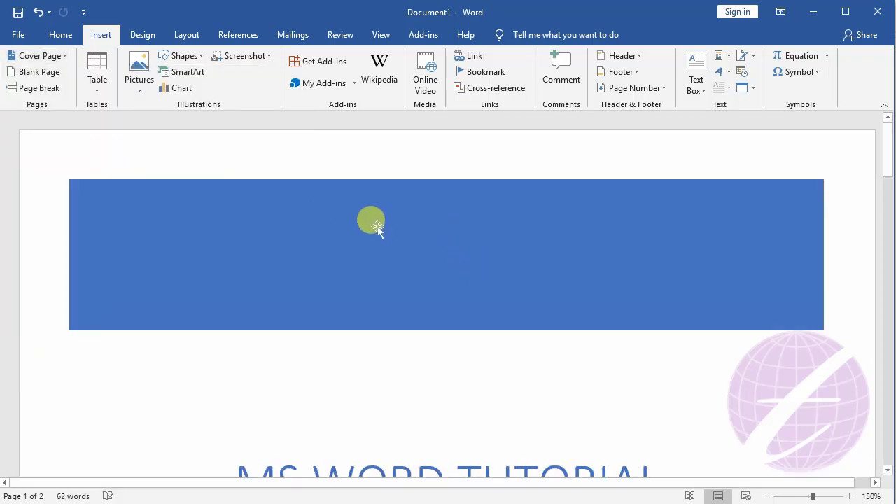
scroll(377, 228, "down", 3)
scroll(660, 396, "down", 3)
scroll(400, 352, "down", 3)
scroll(399, 352, "down", 3)
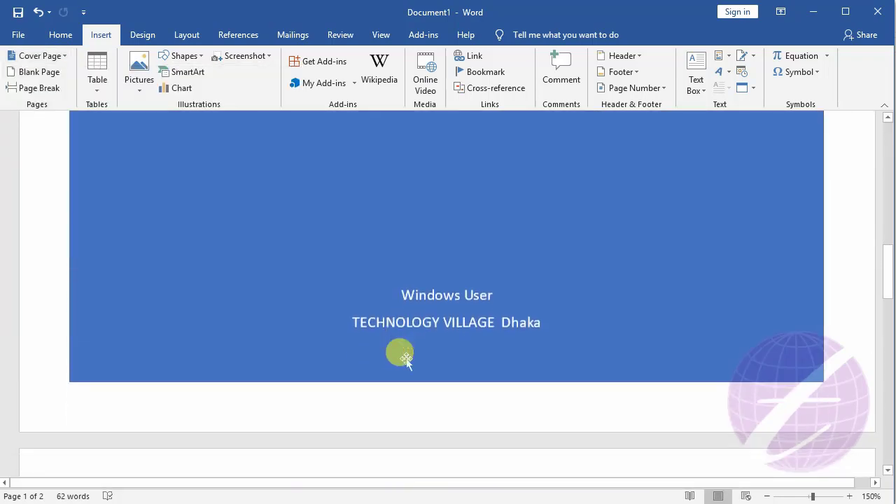
scroll(413, 347, "up", 2)
scroll(425, 336, "up", 5)
scroll(395, 312, "up", 3)
scroll(337, 309, "up", 2)
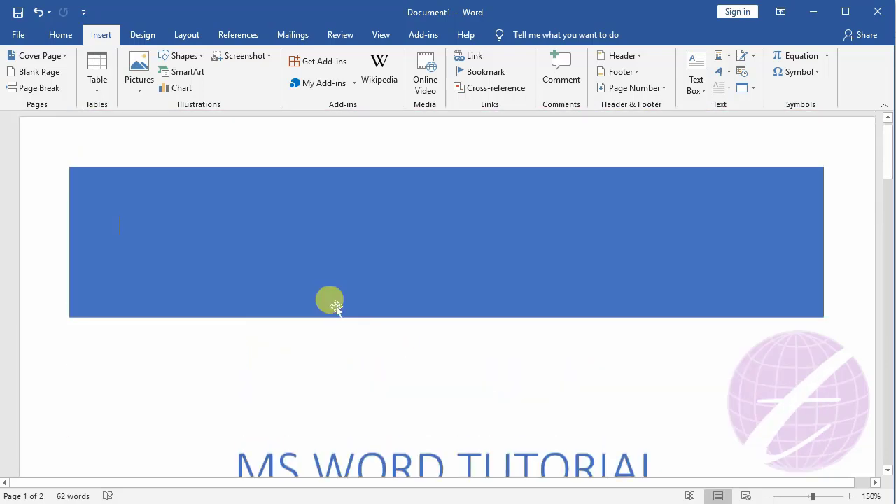
scroll(448, 332, "down", 3)
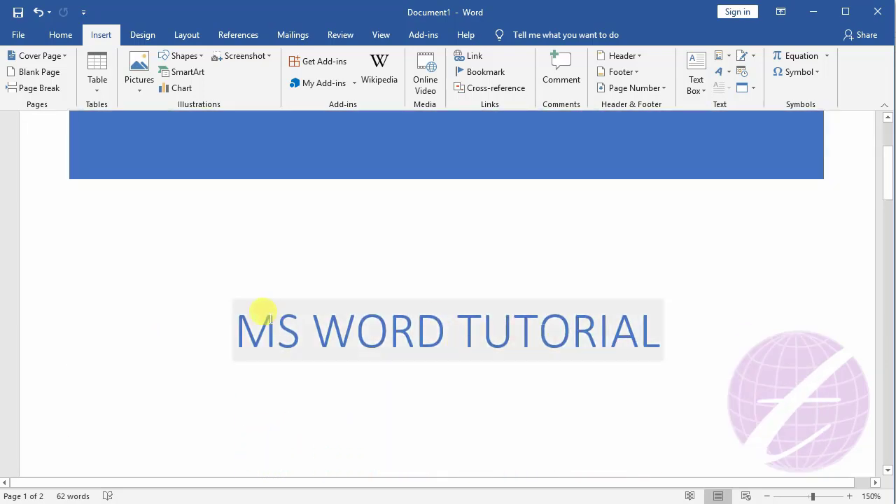
scroll(460, 300, "down", 4)
scroll(514, 315, "down", 3)
scroll(501, 299, "down", 3)
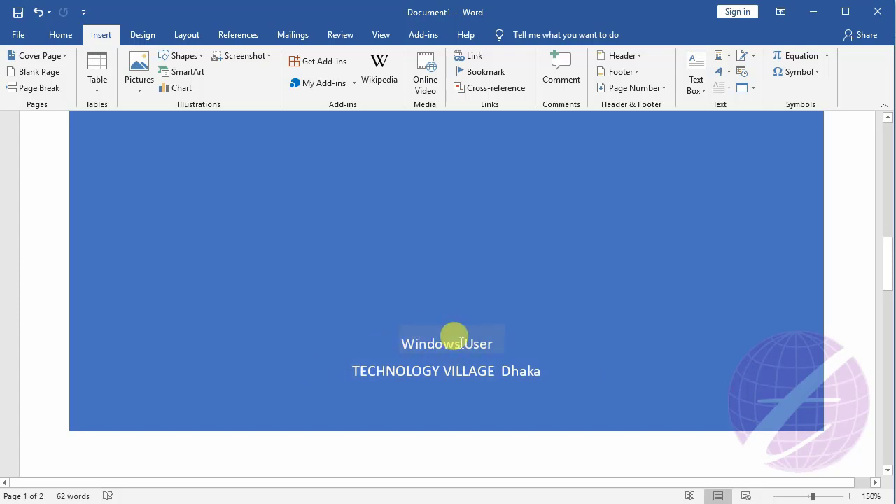
scroll(459, 338, "down", 4)
scroll(419, 282, "up", 15)
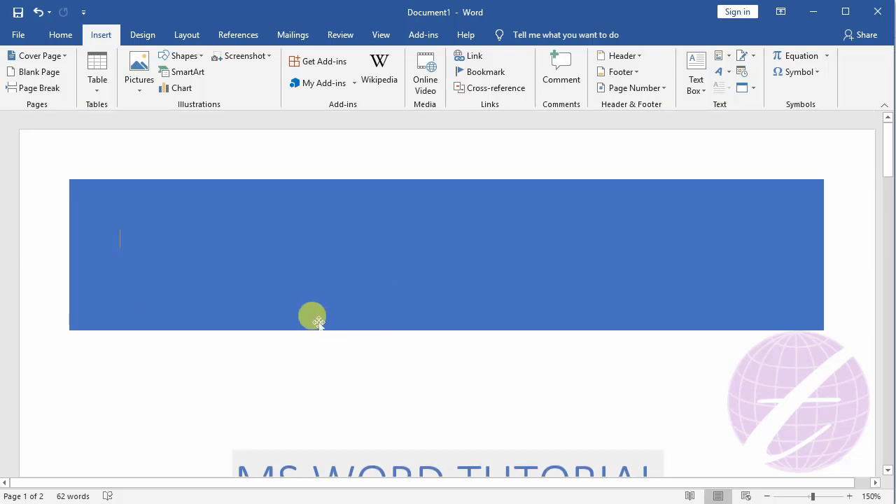
Scroll through the tutorial text below the Banded cover to review the document
scroll(306, 316, "down", 3)
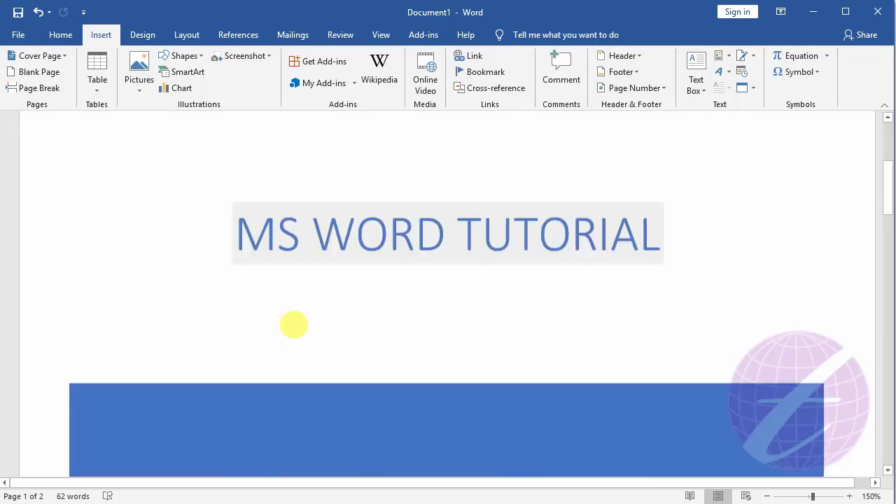
scroll(294, 324, "down", 5)
scroll(310, 319, "down", 5)
scroll(390, 321, "up", 3)
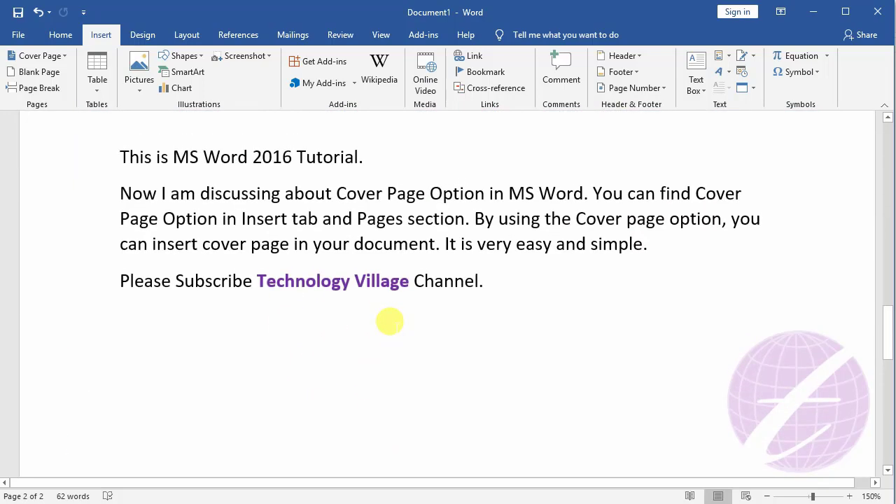
scroll(314, 316, "up", 3)
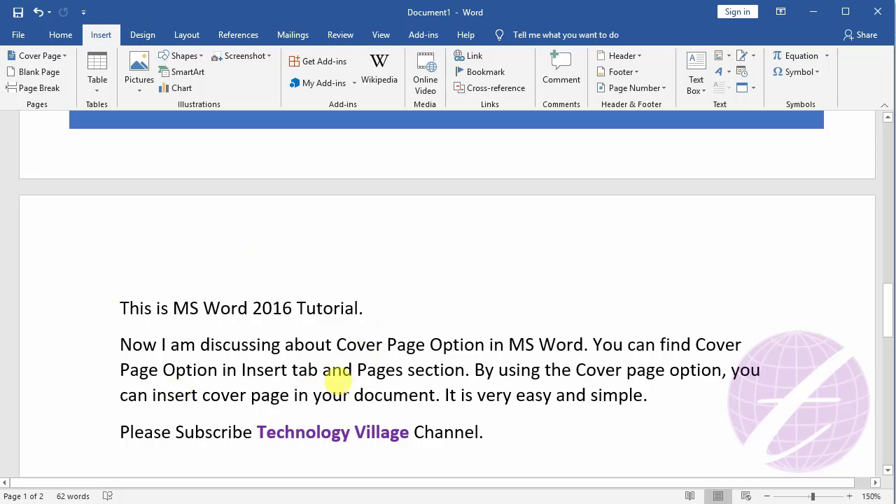
scroll(322, 383, "up", 5)
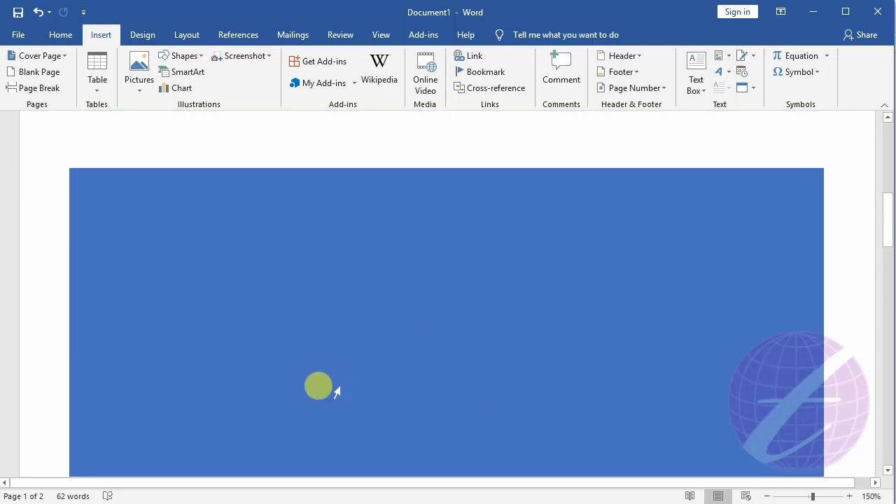
scroll(456, 283, "down", 5)
scroll(412, 284, "down", 4)
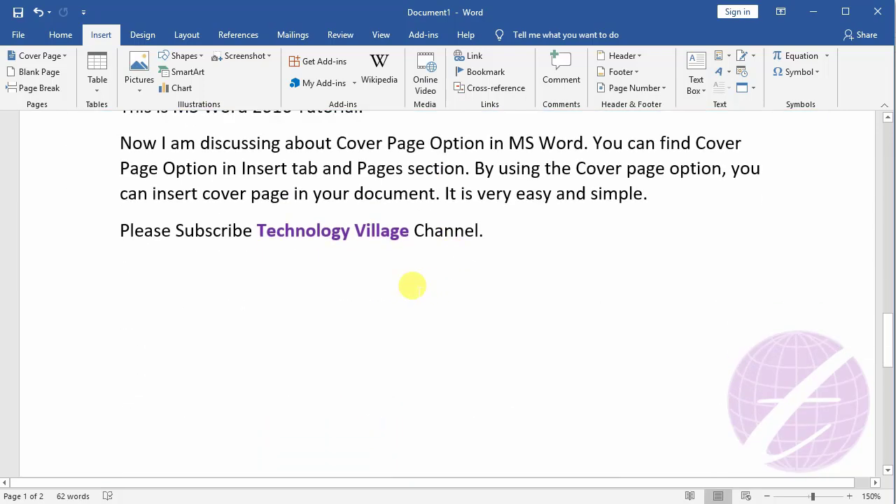
scroll(410, 288, "up", 1)
scroll(210, 252, "up", 3)
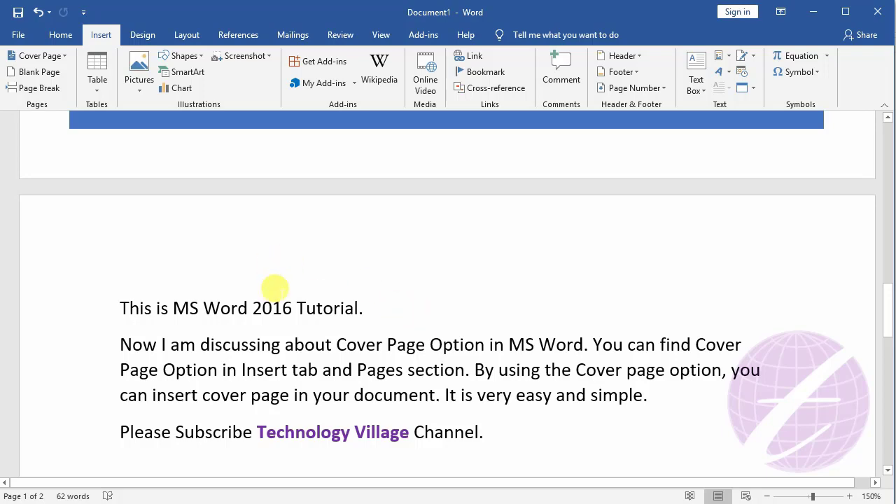
left_click(474, 369)
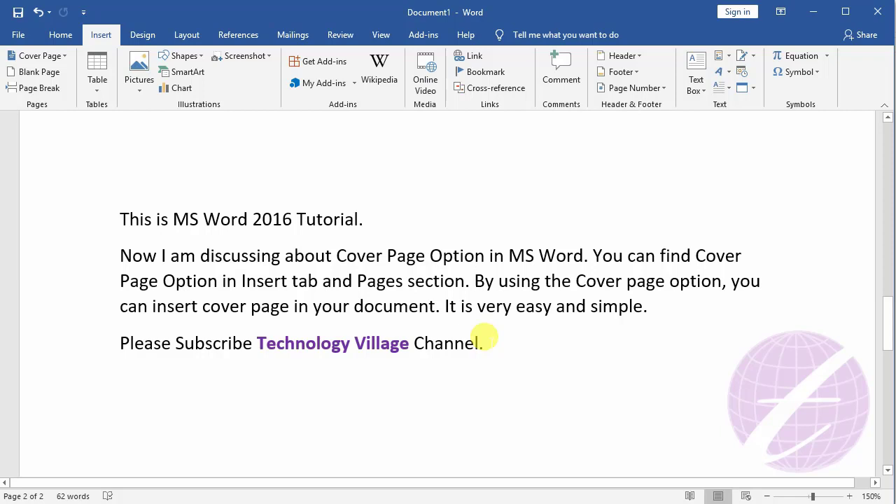
scroll(483, 338, "up", 3)
scroll(430, 244, "up", 2)
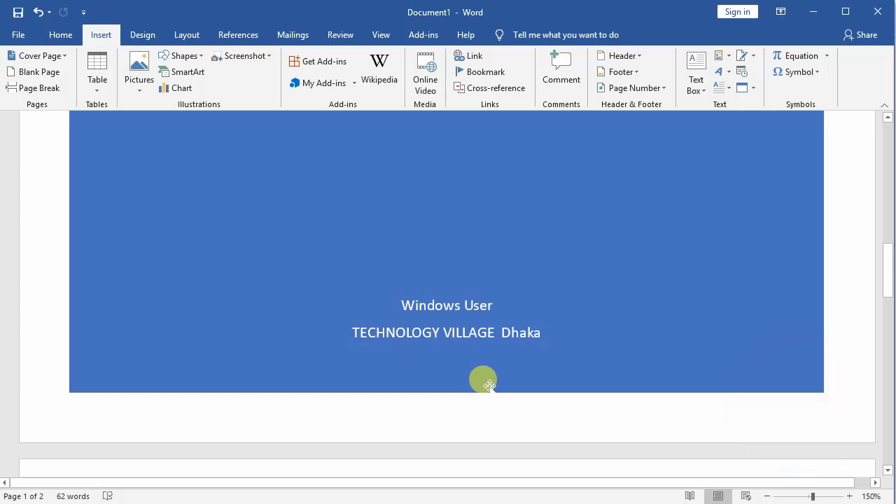
scroll(518, 344, "up", 5)
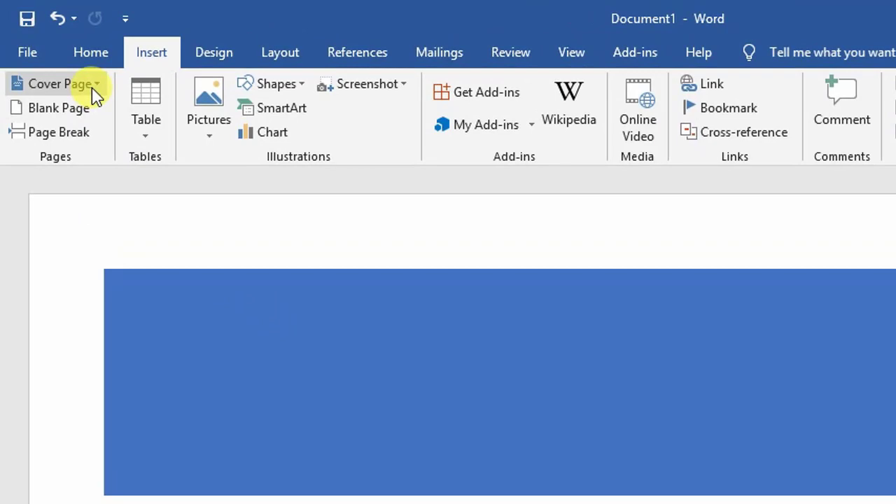
Remove the current cover page, leaving only the three-paragraph tutorial text
left_click(92, 88)
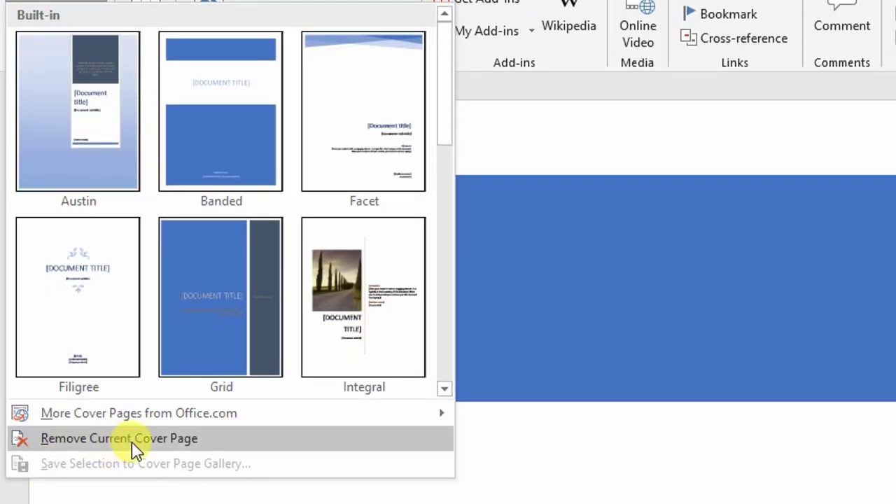
left_click(132, 441)
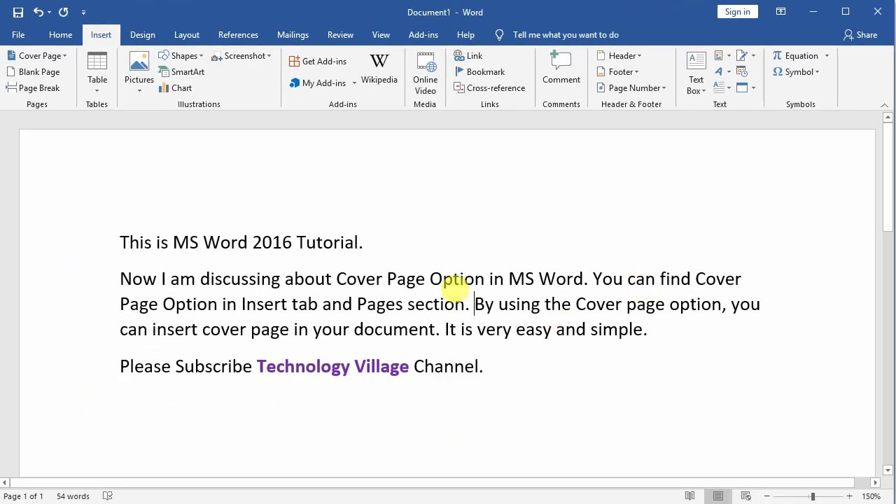